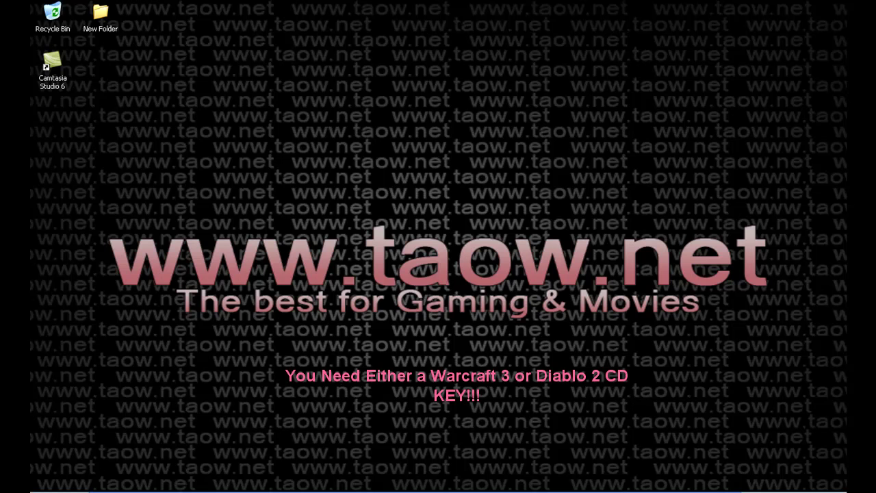
click(106, 488)
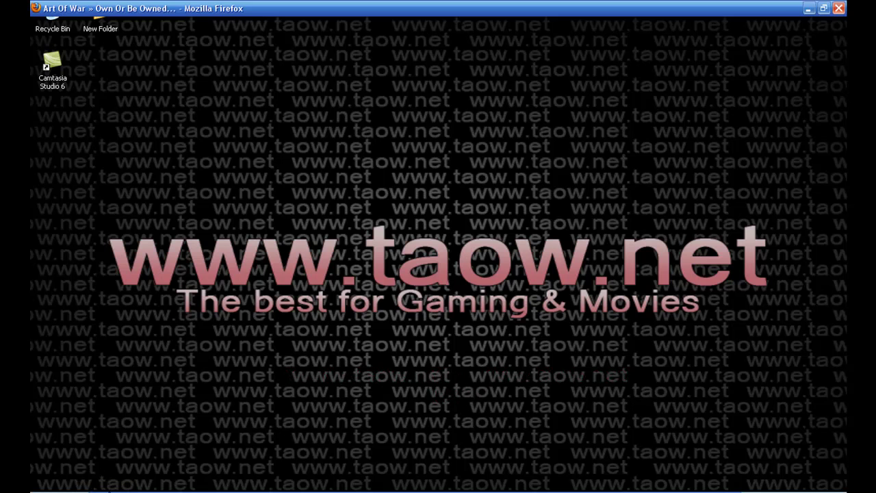
click(294, 43)
key(BackSpace)
text(www.)
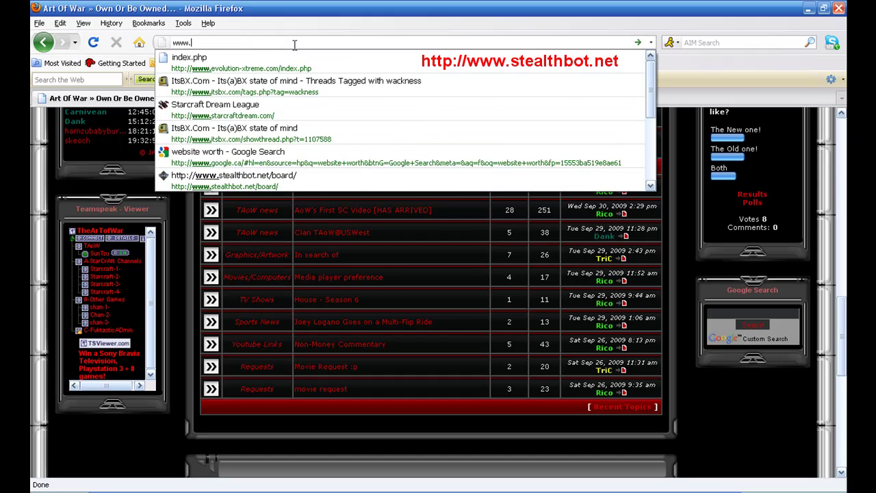
text(stealthbot.net)
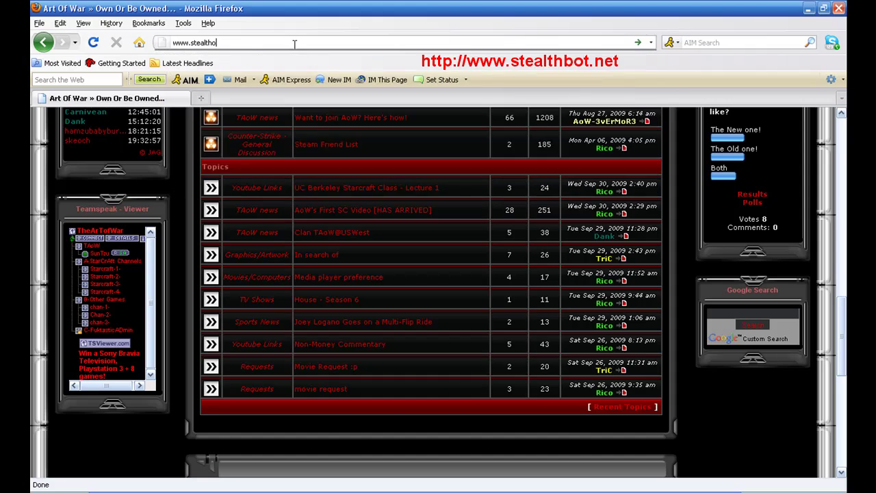
key(Return)
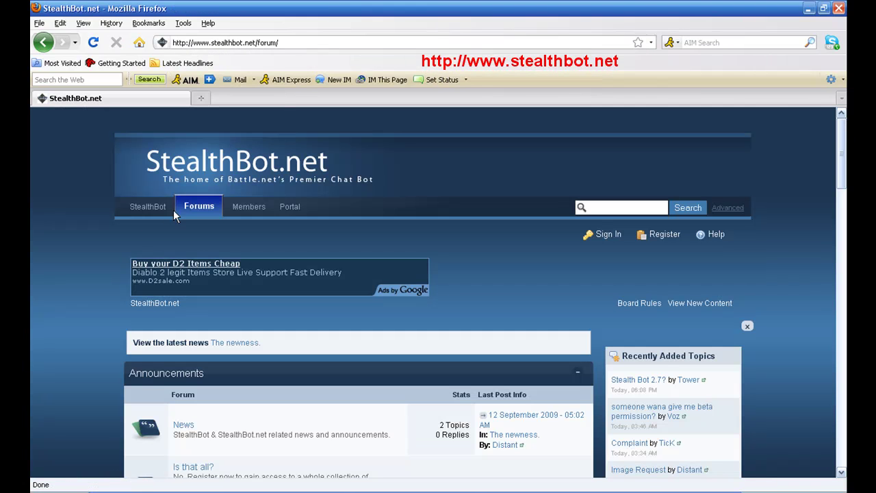
Go to the StealthBot v2.6 Revision 3 download page from the forum's Download link.
scroll(92, 232, down, 1)
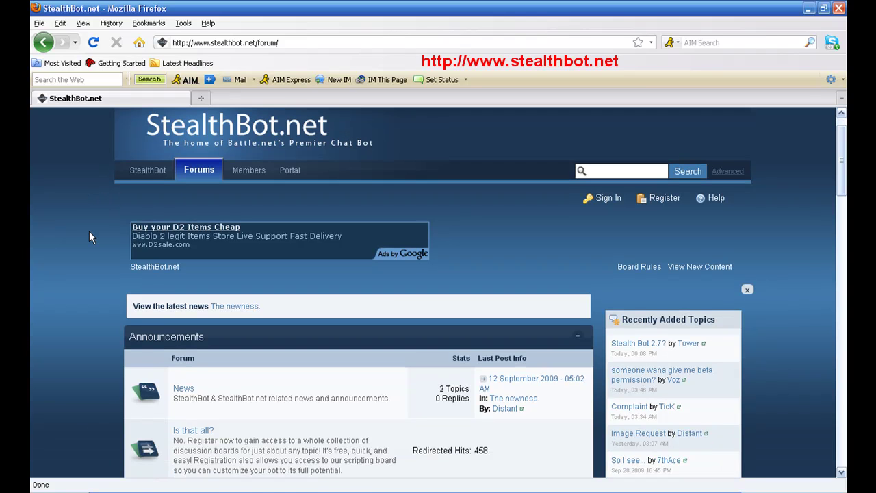
scroll(89, 230, down, 1)
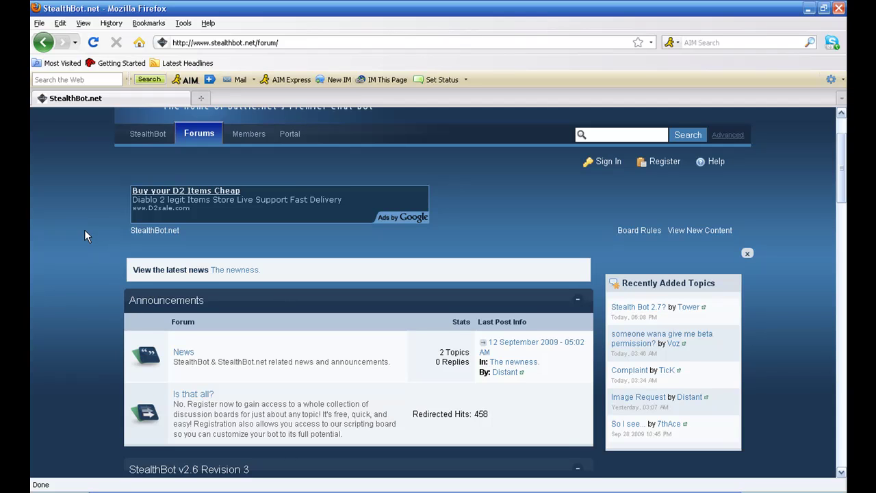
scroll(85, 232, down, 2)
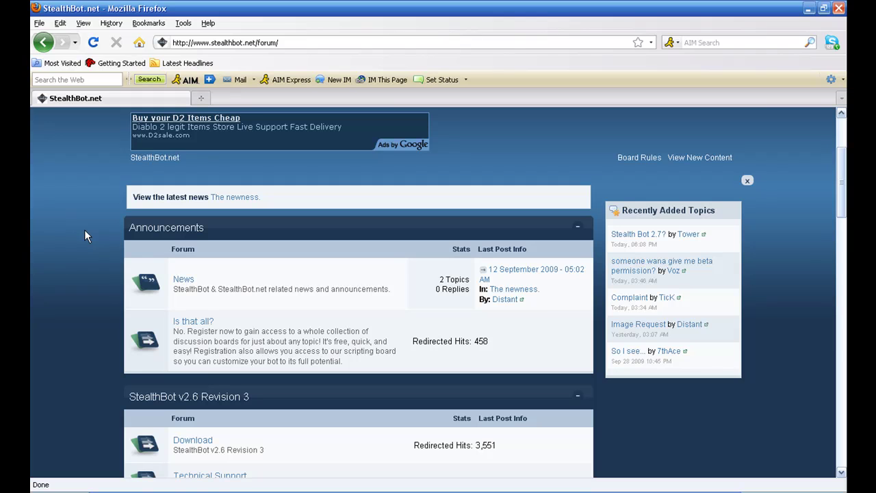
scroll(85, 233, down, 2)
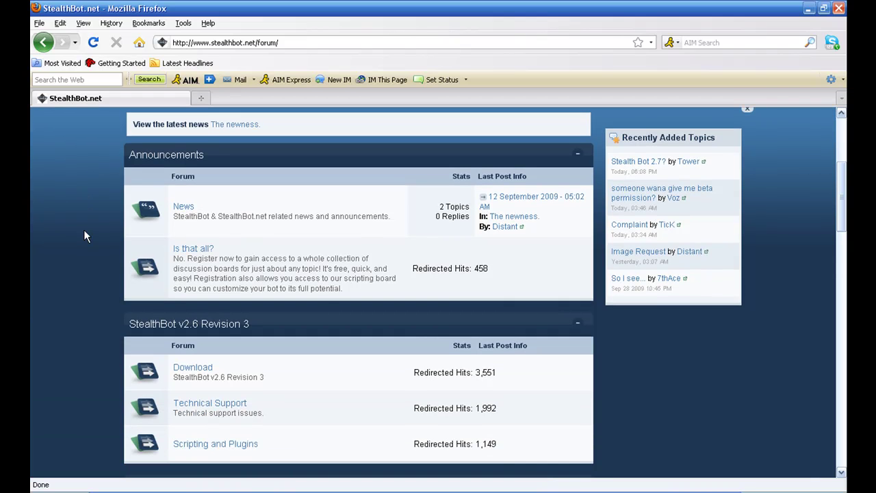
scroll(74, 217, down, 1)
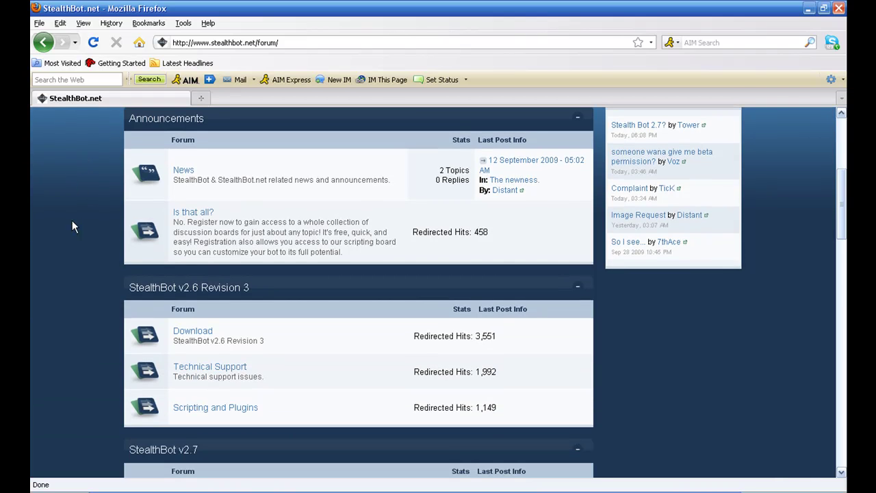
click(192, 331)
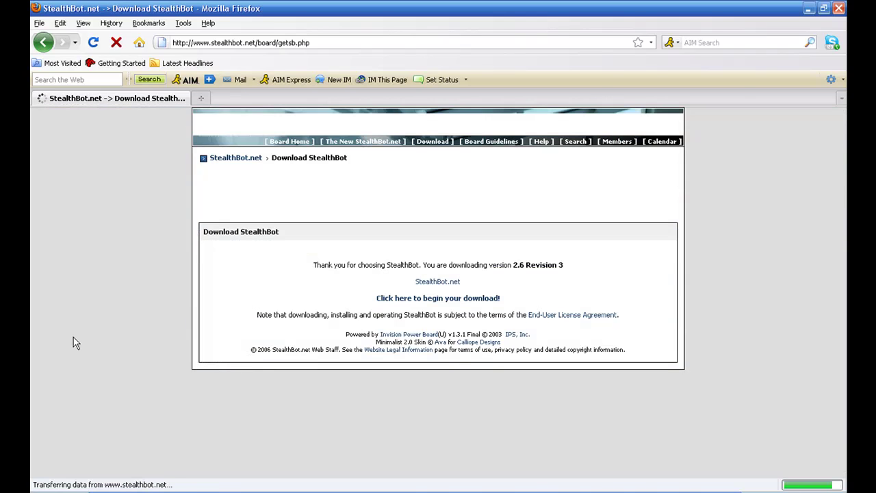
Save the installer InstallSB(2).exe and run it from Firefox's downloads list.
click(436, 299)
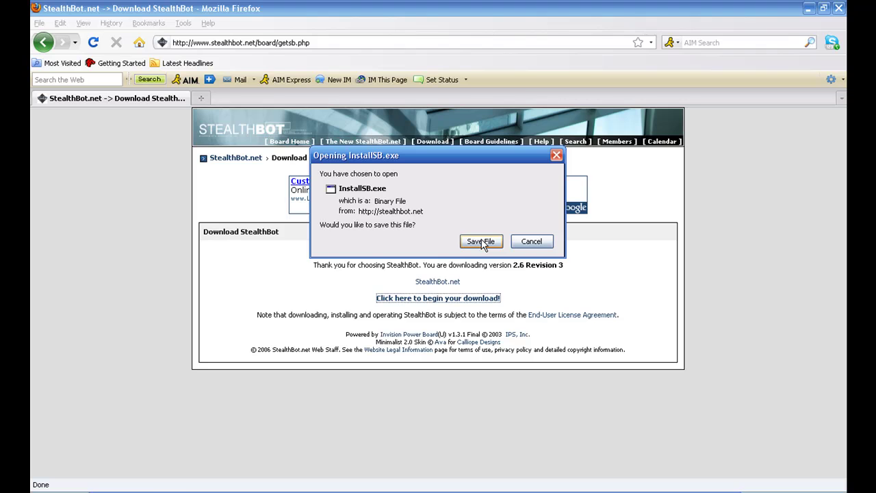
click(482, 243)
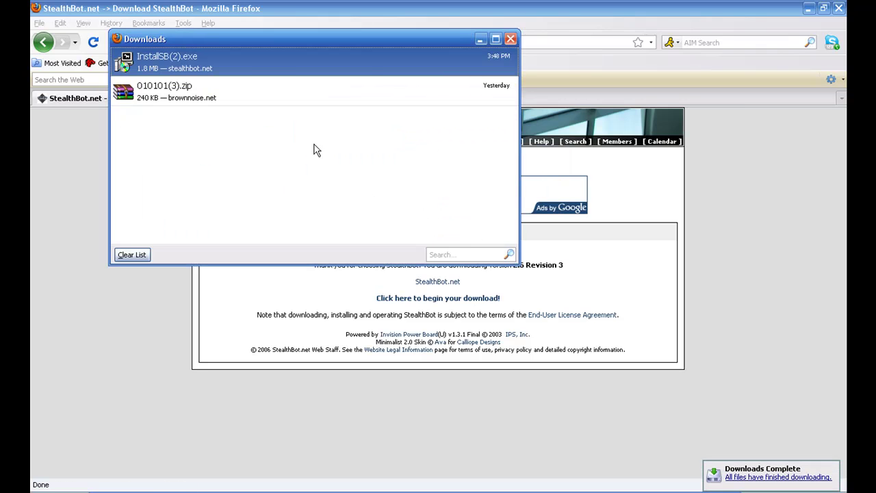
right_click(265, 64)
double_click(262, 61)
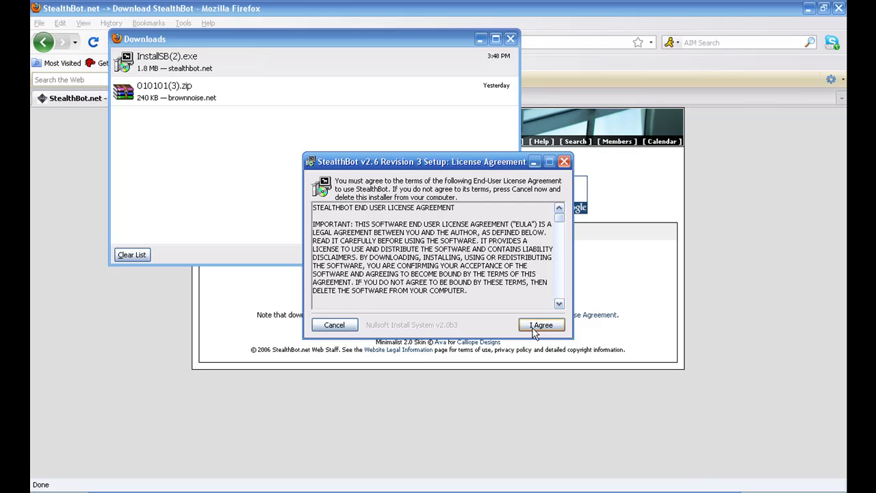
Accept the license, install into a new Desktop folder named Stealthbot, and close setup.
click(537, 326)
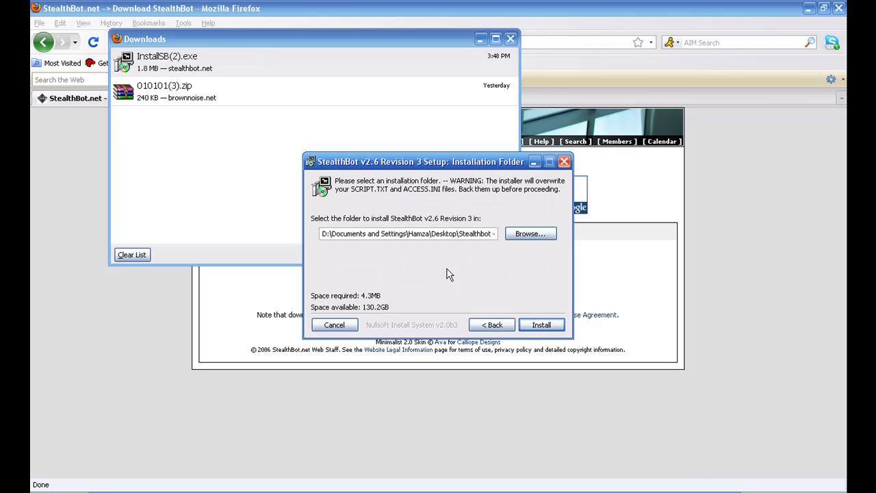
click(531, 233)
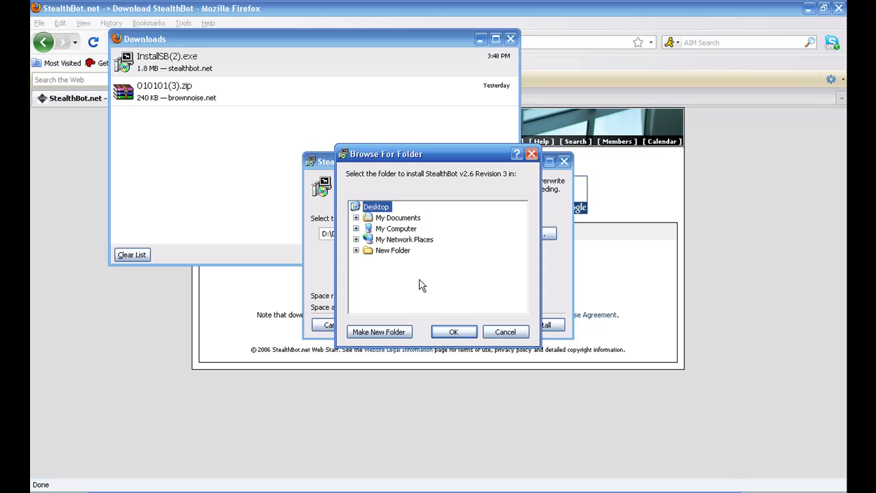
click(399, 332)
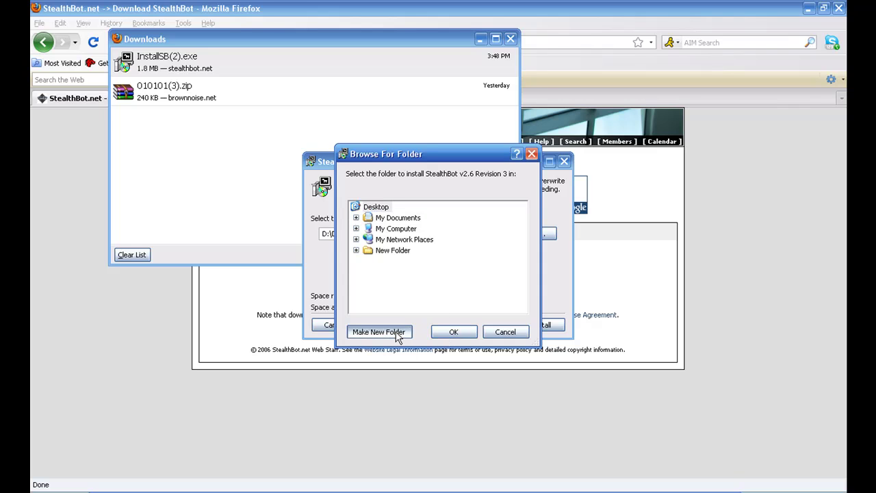
text(Steal)
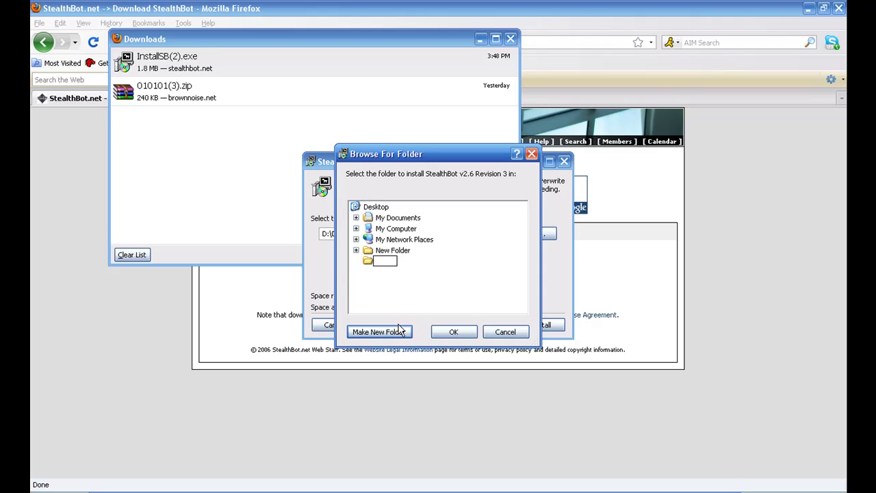
text(thbot)
click(453, 333)
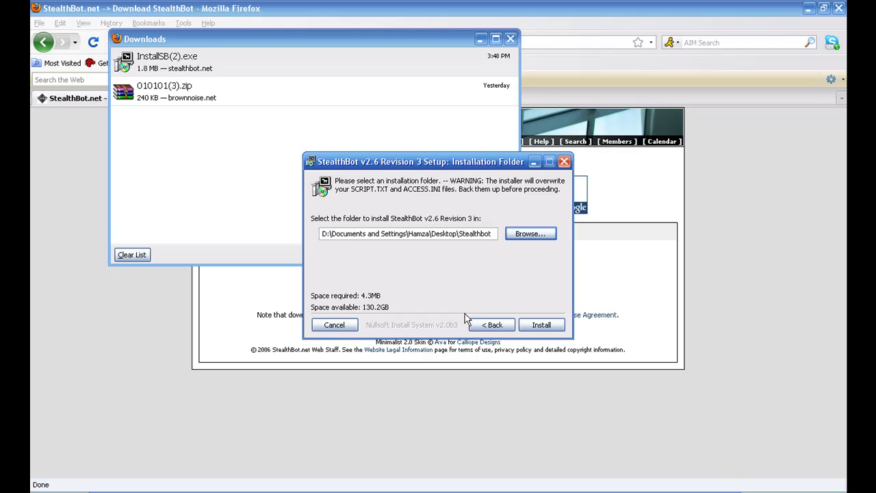
click(532, 327)
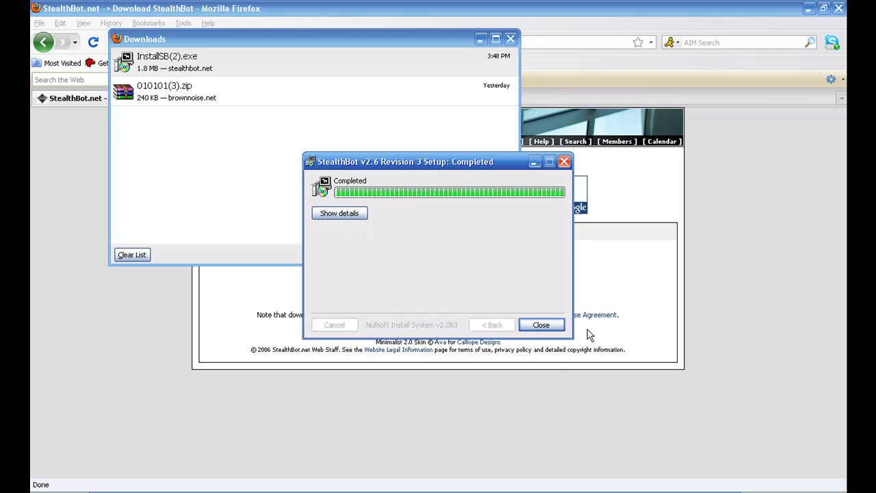
click(547, 326)
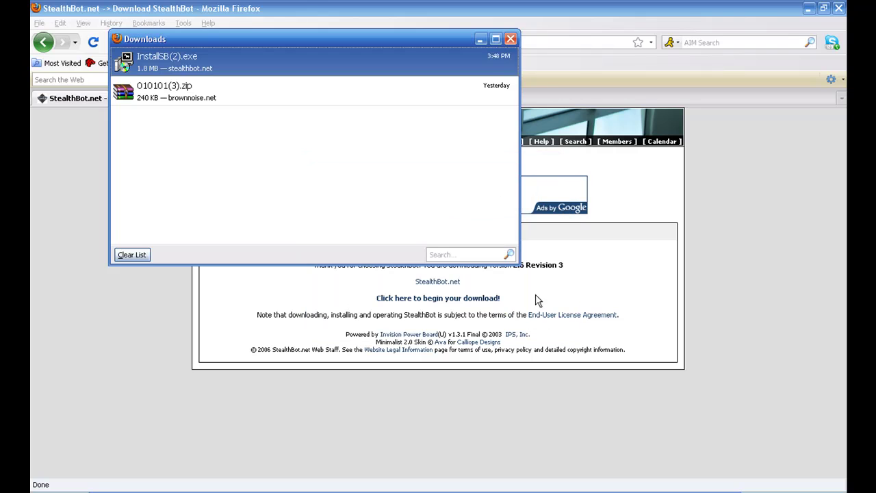
Minimize the downloads list and Firefox, then open the Stealthbot folder on the desktop.
click(481, 39)
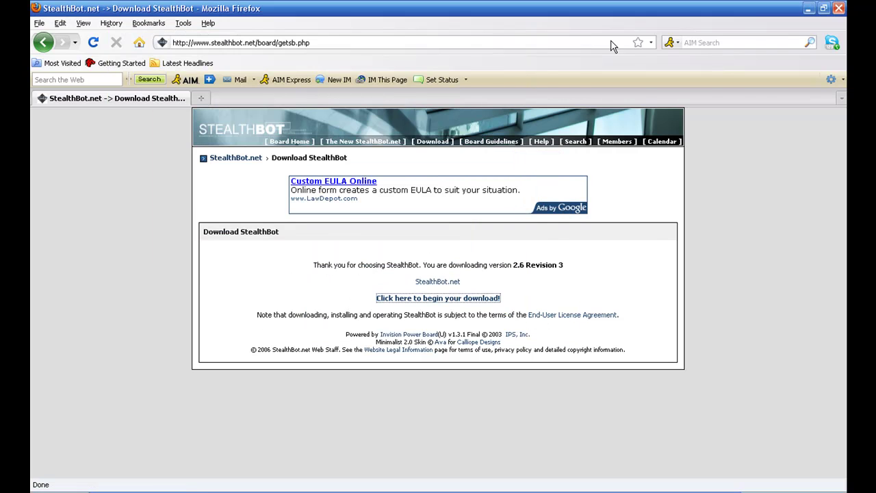
click(809, 8)
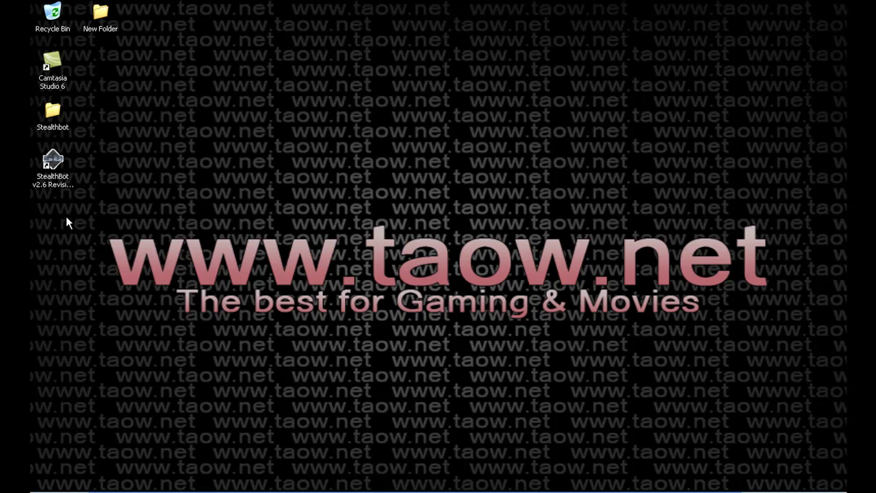
double_click(59, 112)
drag(191, 101, 281, 59)
Launch StealthBot v2.6R3.exe from the Stealthbot folder.
click(55, 167)
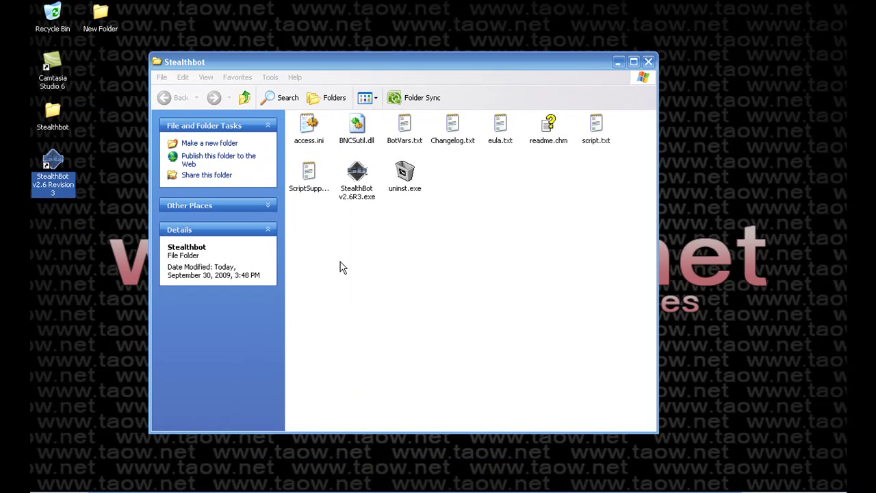
click(388, 272)
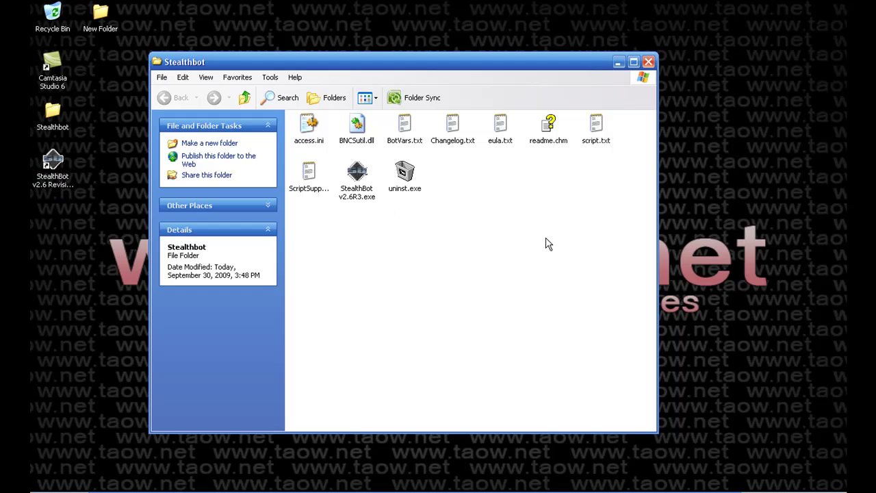
click(356, 176)
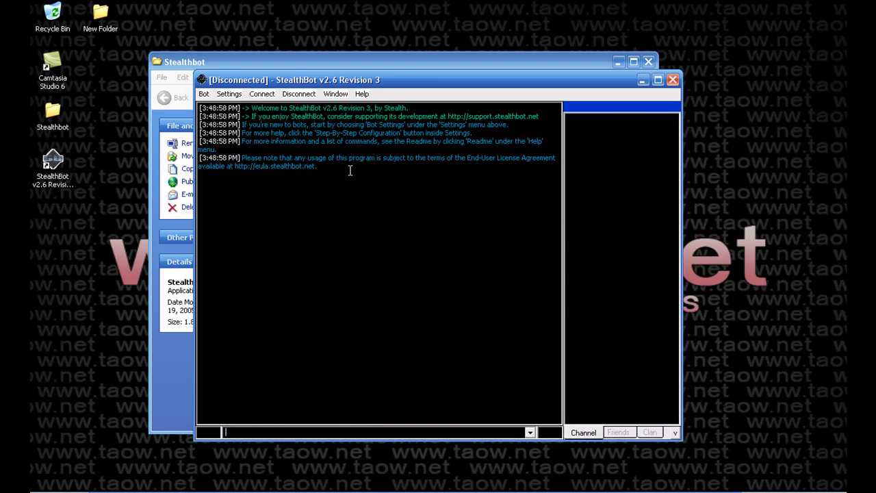
drag(354, 88, 481, 105)
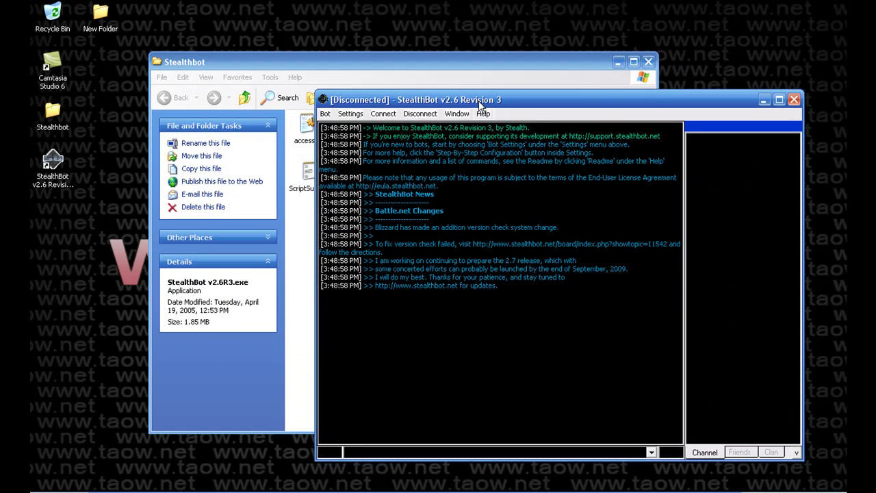
click(351, 114)
In Bot Settings configuration, enter the account username and password.
click(360, 123)
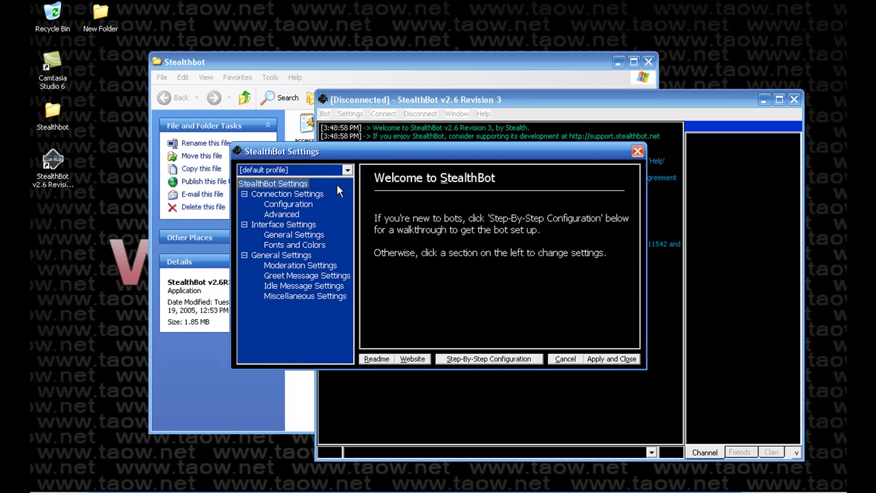
click(287, 204)
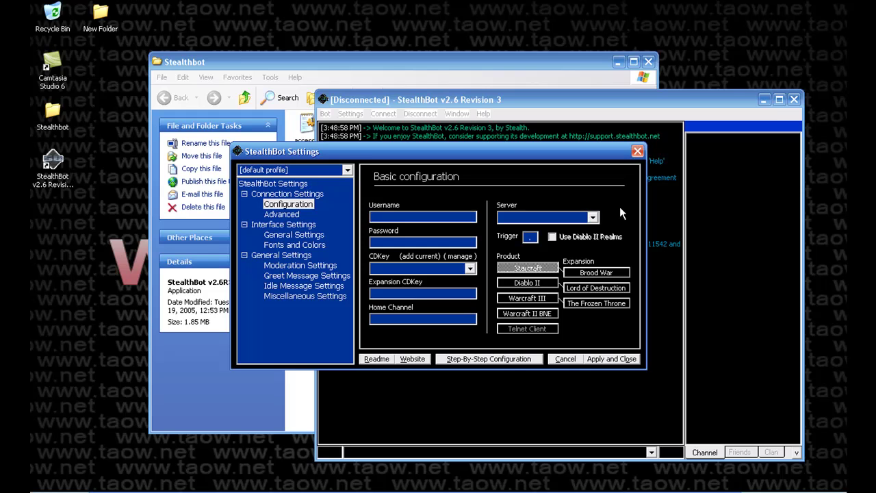
text(TAoW-Test)
key(Tab)
text(*****)
Set the home channel to 'clan taow' and choose Warcraft III as the product.
key(Tab)
key(Tab)
text(clan taow)
click(528, 300)
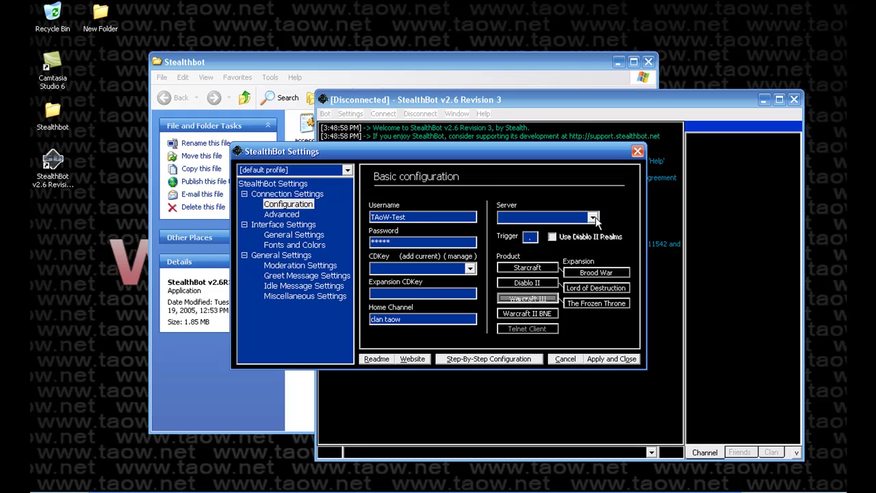
click(593, 217)
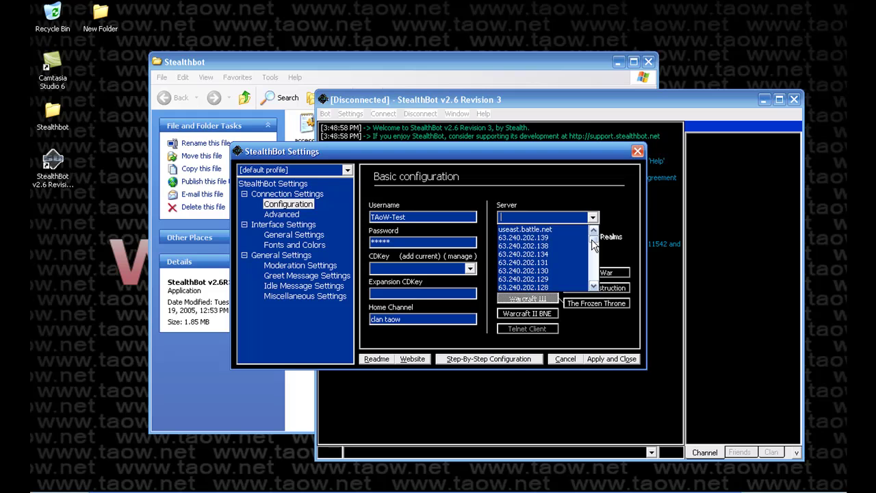
Pick server 63.241.83.9 from the Server list, then apply and close the settings.
drag(594, 246, 594, 256)
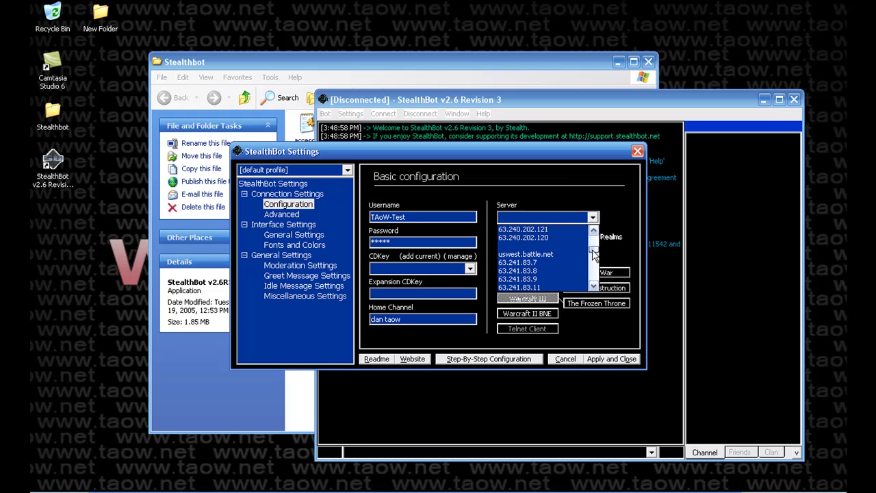
click(546, 278)
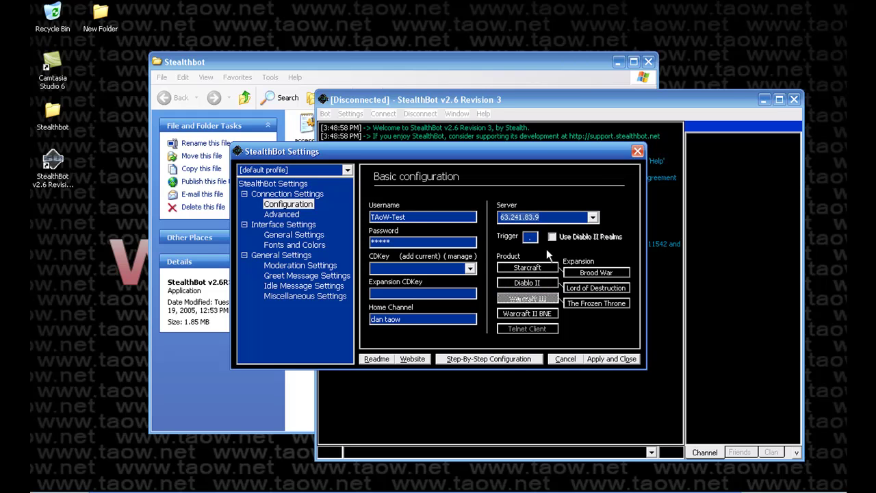
click(611, 360)
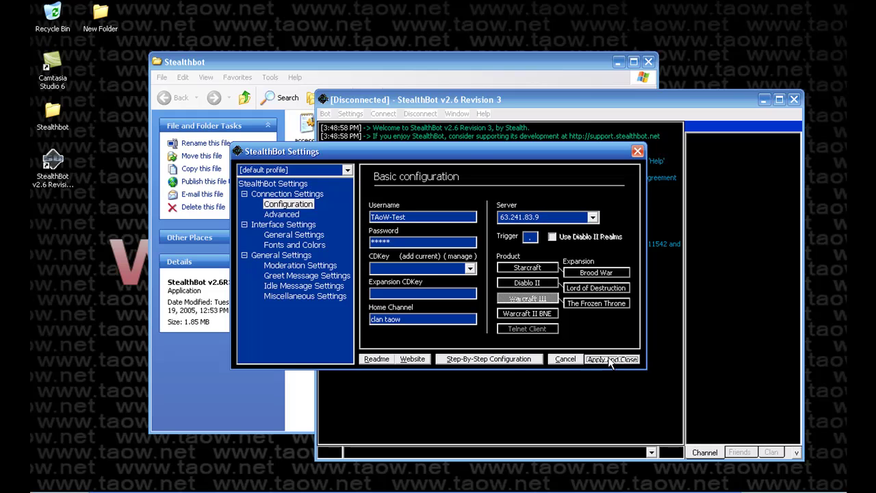
Close StealthBot and open config.ini from the Stealthbot folder in Notepad.
click(795, 99)
click(515, 369)
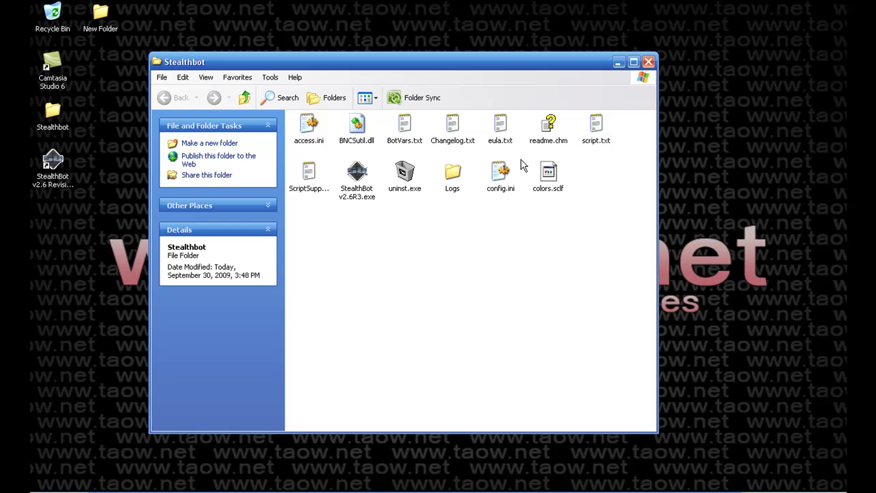
click(502, 177)
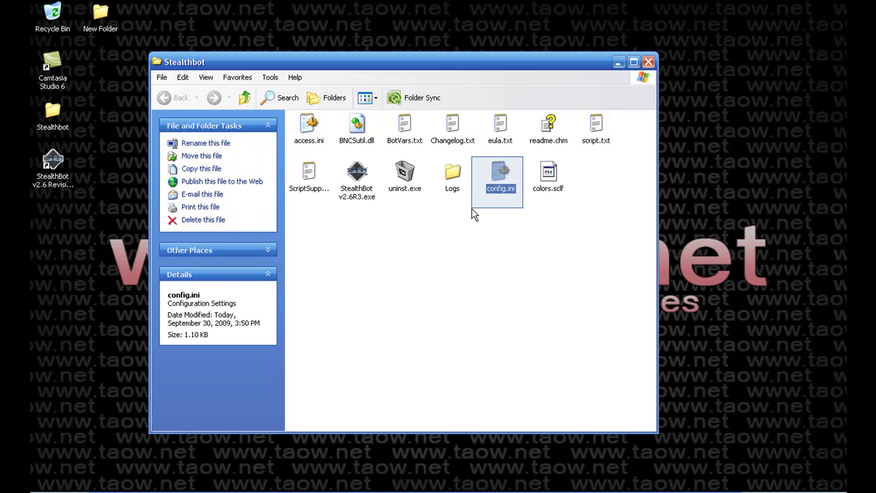
double_click(496, 175)
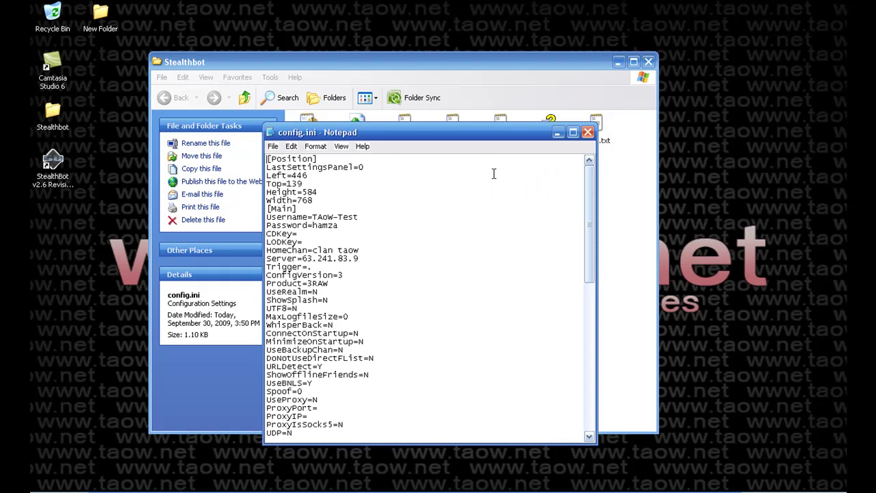
drag(470, 135, 511, 87)
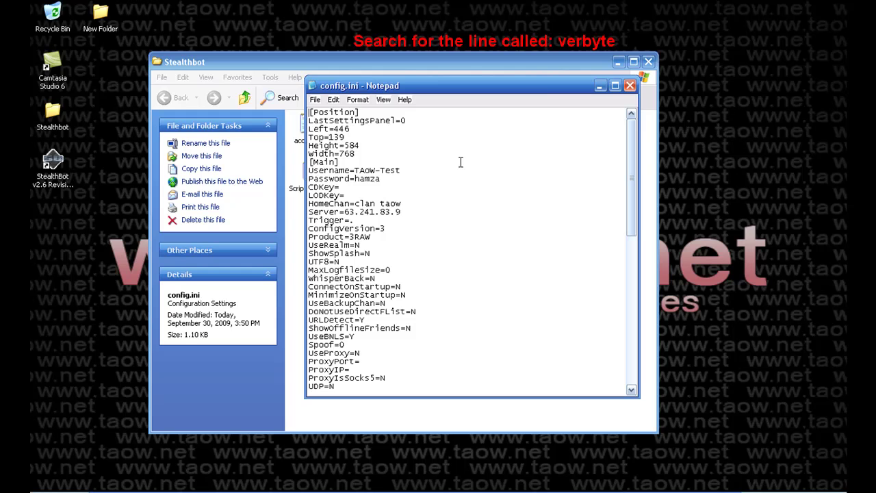
Search config.ini for 'verbyte' with Find, which reports no match.
drag(627, 146, 634, 310)
scroll(634, 310, up, 15)
key(ctrl+f)
text(verbyte)
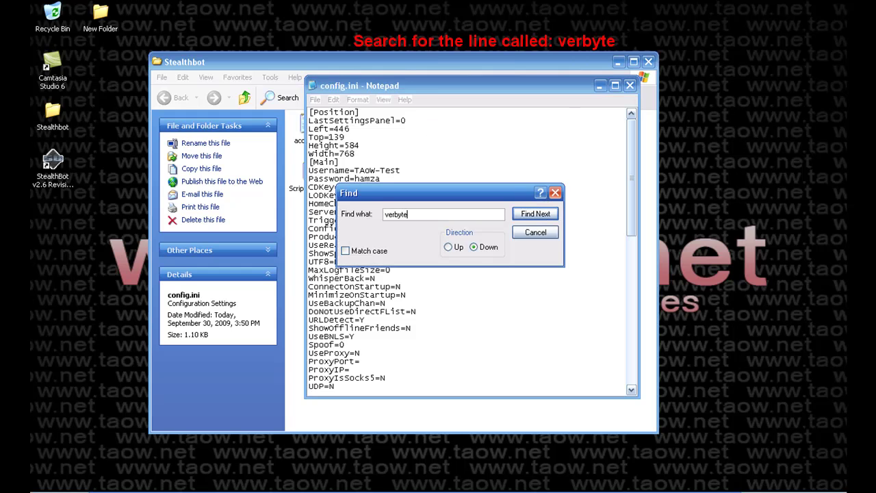
key(Return)
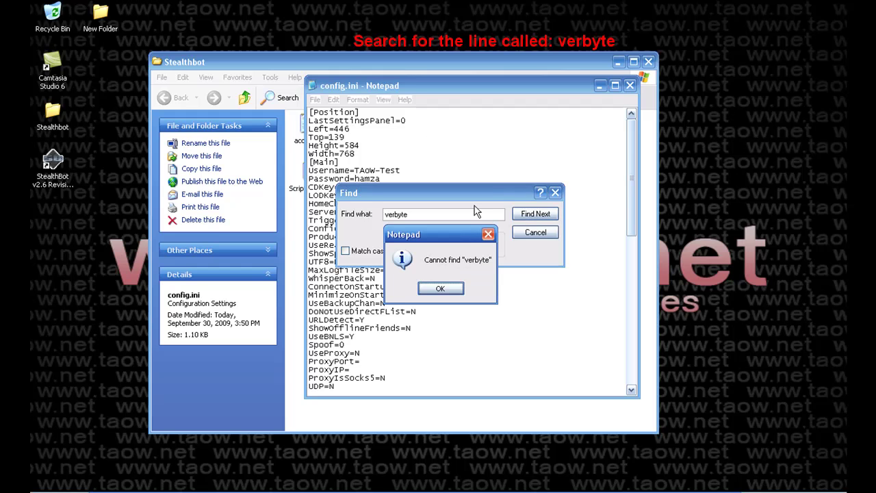